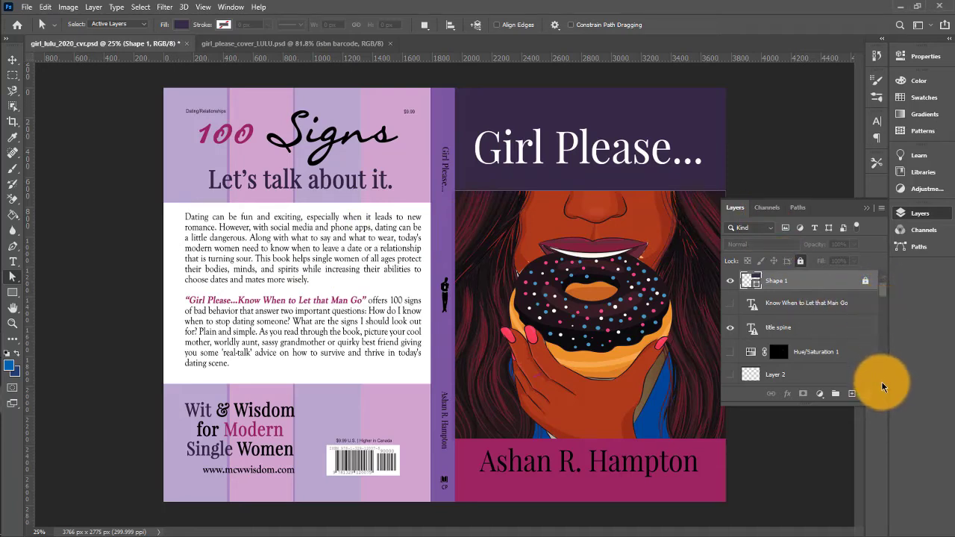
Look through the layers of girl_lulu_2020_cvr.psd and compare its cover with the one in girl_please_cover_LULU.psd
scroll(881, 366, "down", 2)
scroll(885, 328, "up", 3)
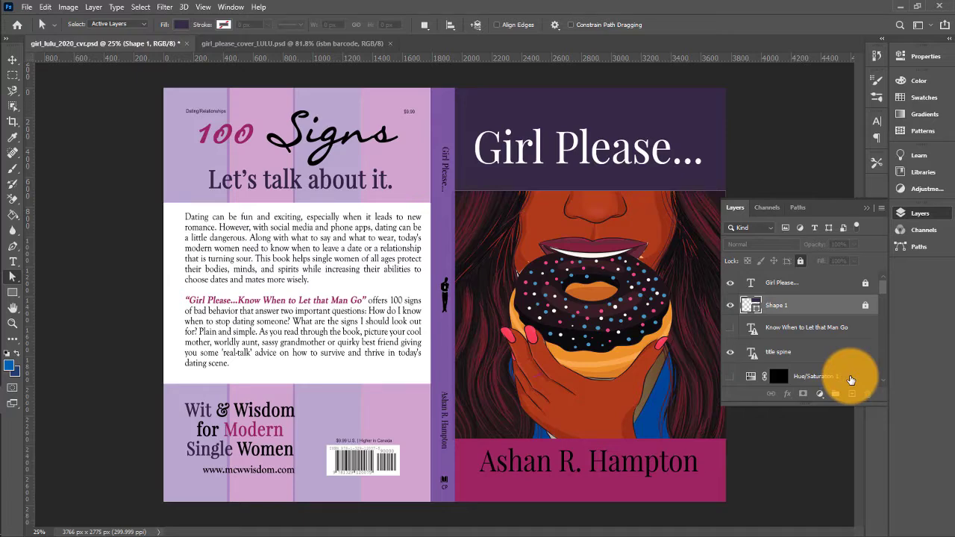
left_click(342, 43)
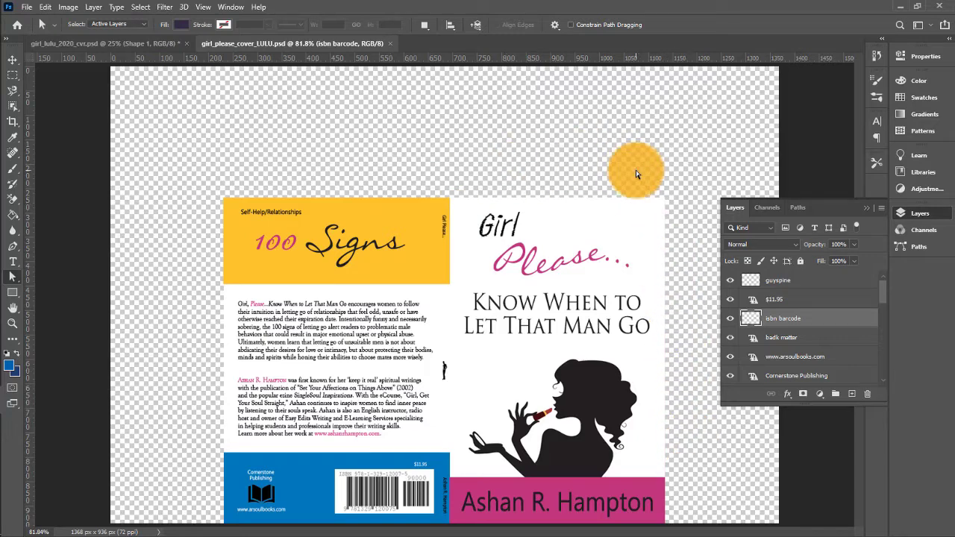
left_click(154, 44)
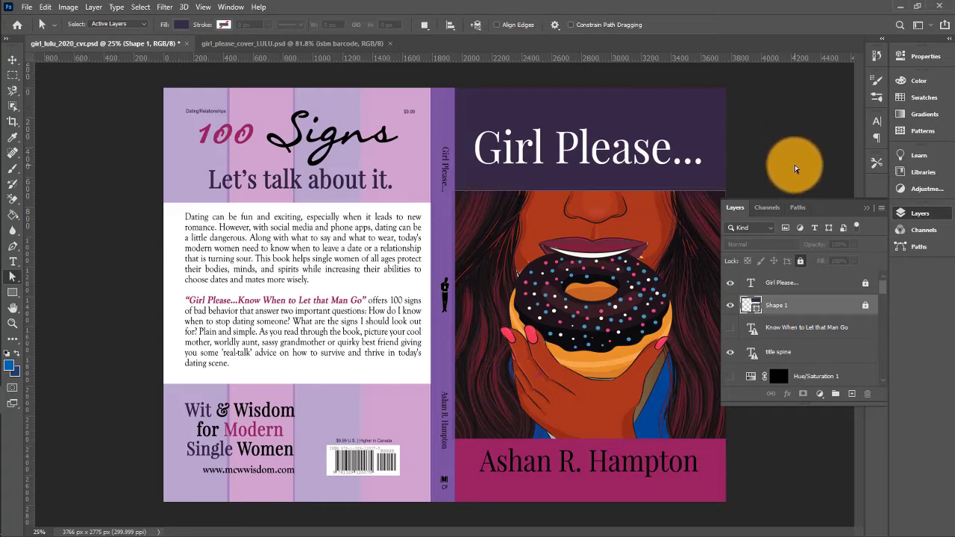
left_click(301, 46)
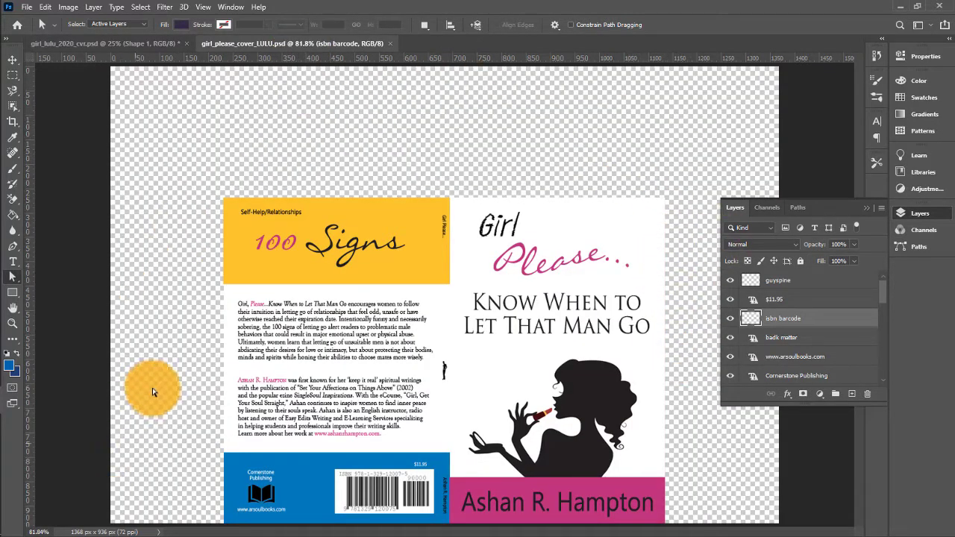
left_click(155, 43)
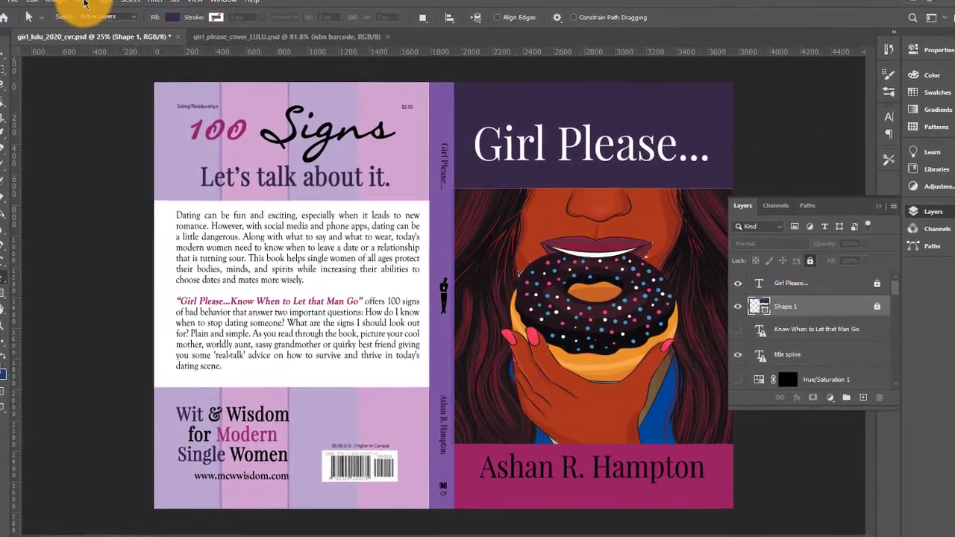
Flatten all layers of the girl_lulu_2020_cvr.psd cover into a single background layer
left_click(85, 2)
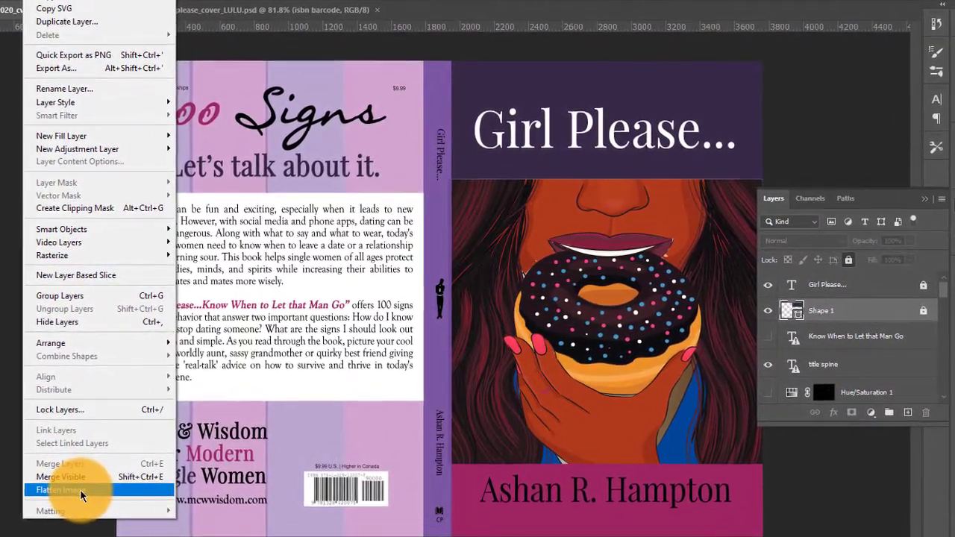
left_click(80, 489)
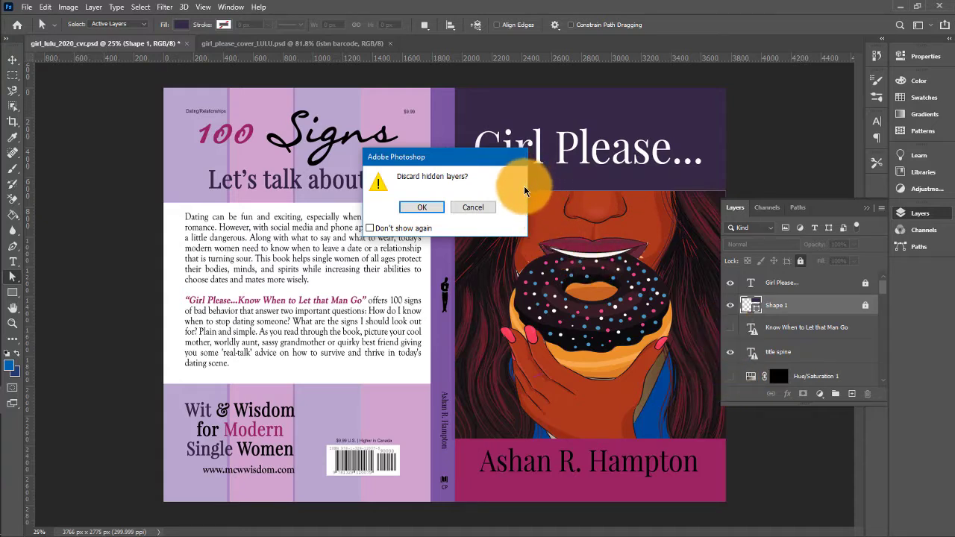
left_click(473, 207)
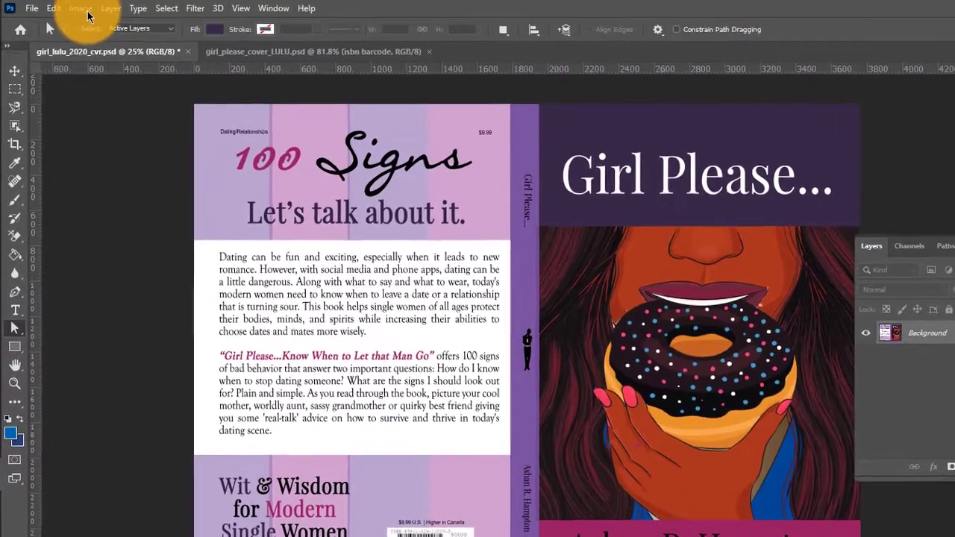
Check the flattened cover's width, height, measurement units and resolution in Image Size
left_click(76, 9)
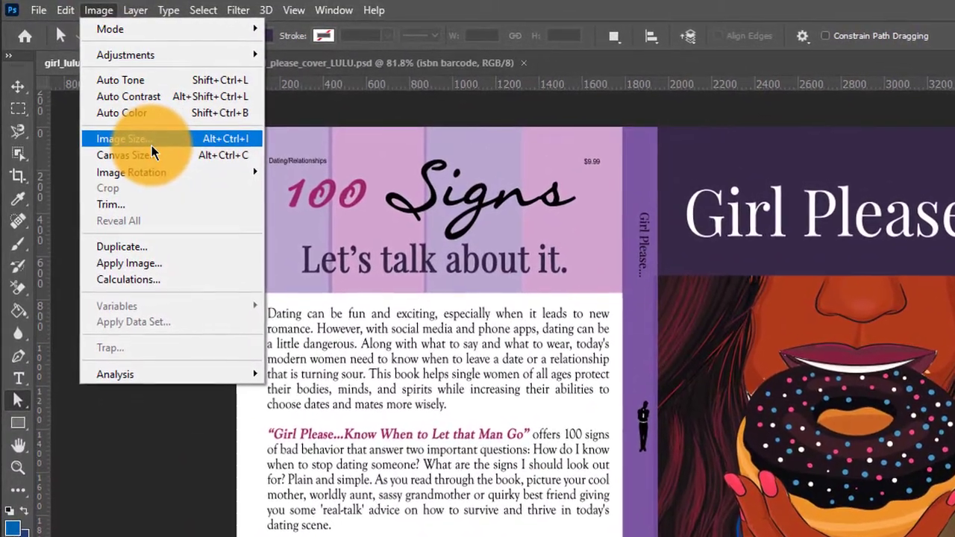
left_click(148, 139)
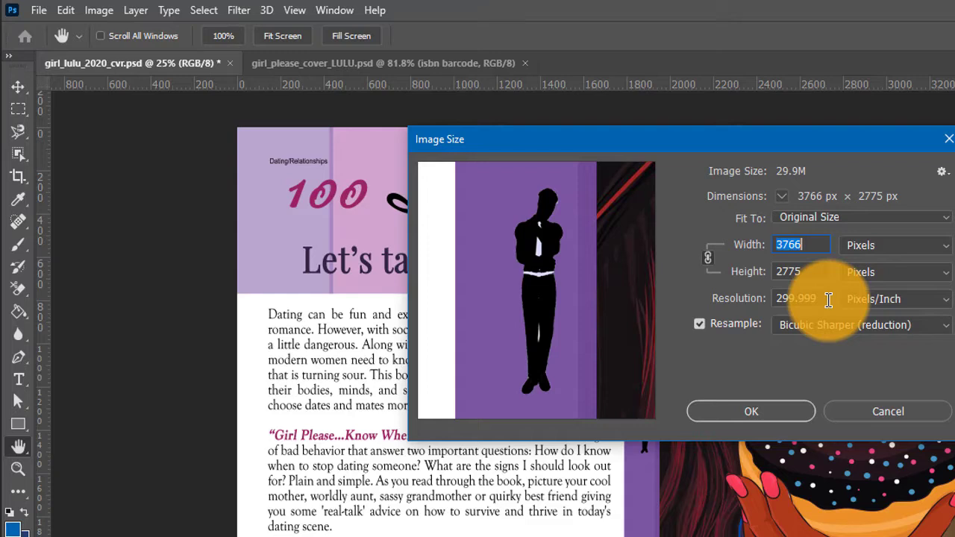
left_click(830, 275)
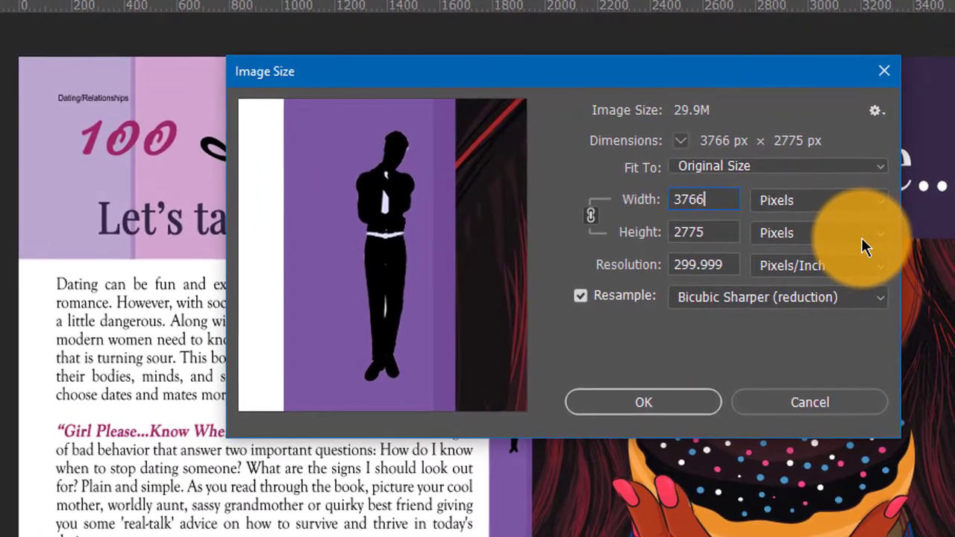
left_click(884, 204)
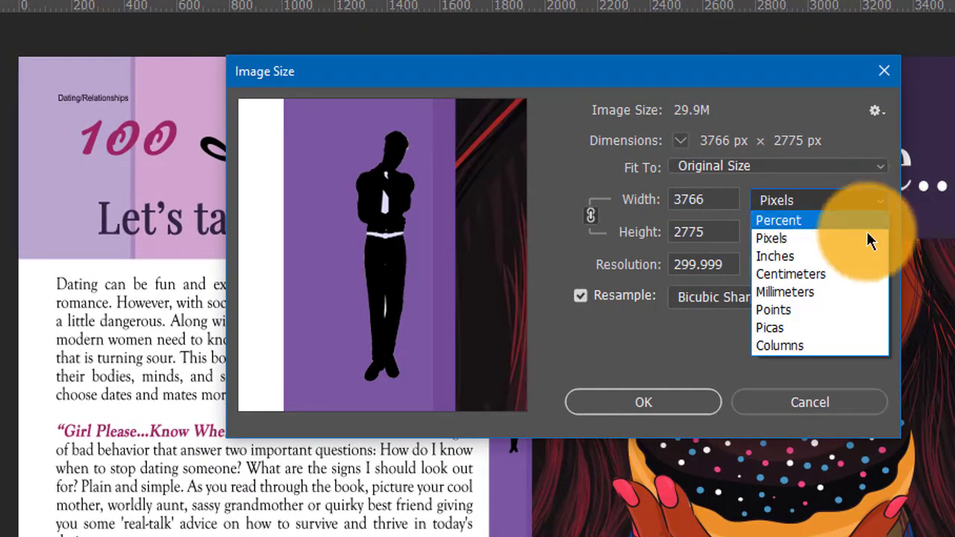
key("Down")
left_click(645, 404)
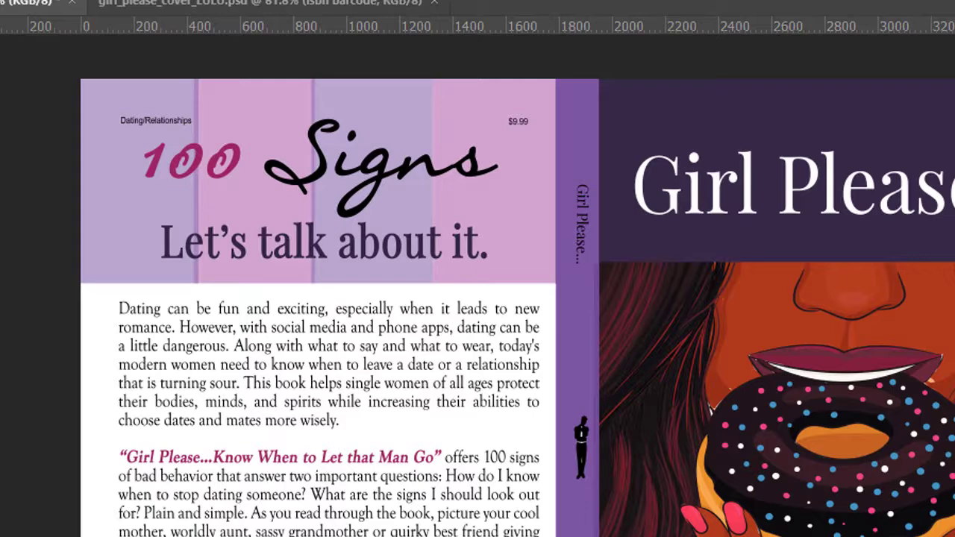
Save the flattened cover as a Photoshop PDF copy named girl_lulu_2020_test in the GIRL PLEASE COVER folder
left_click(8, 5)
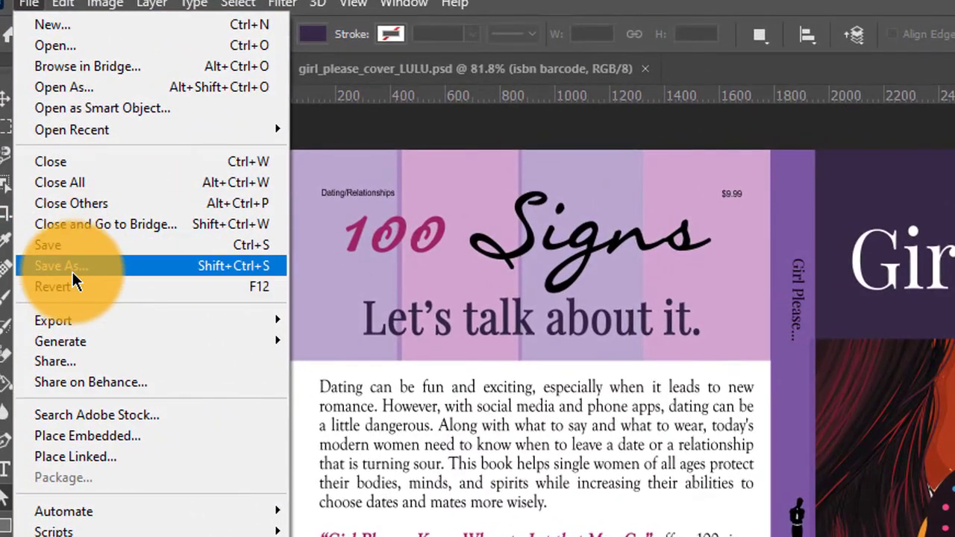
left_click(73, 274)
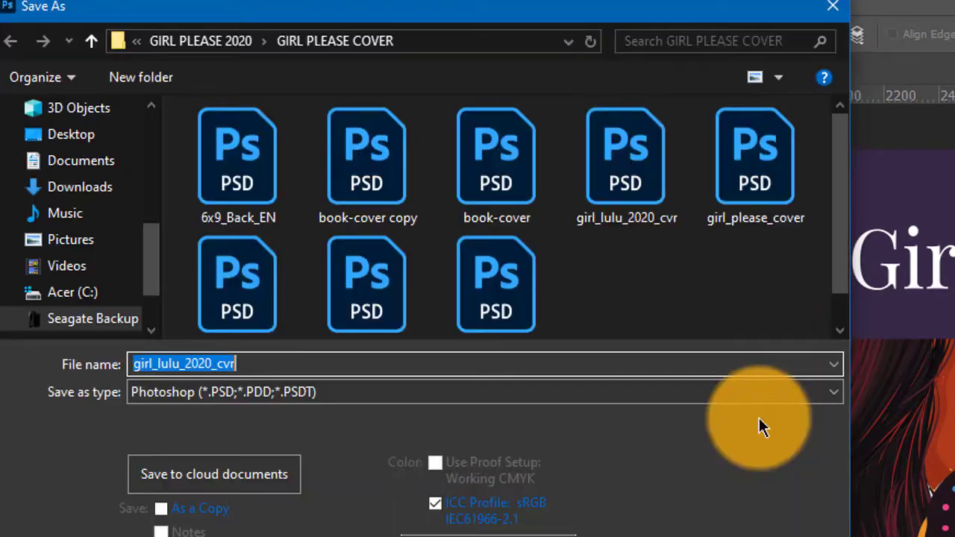
left_click(838, 399)
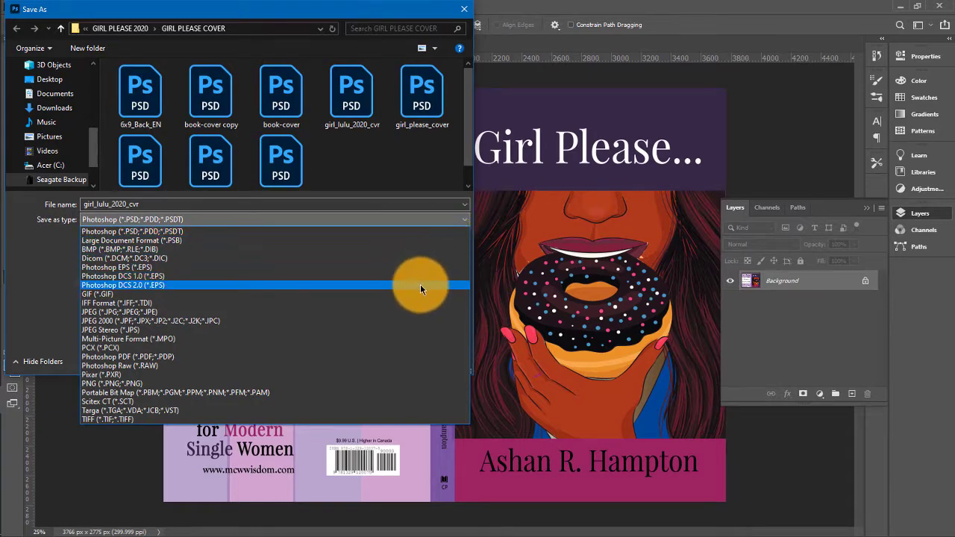
left_click(393, 357)
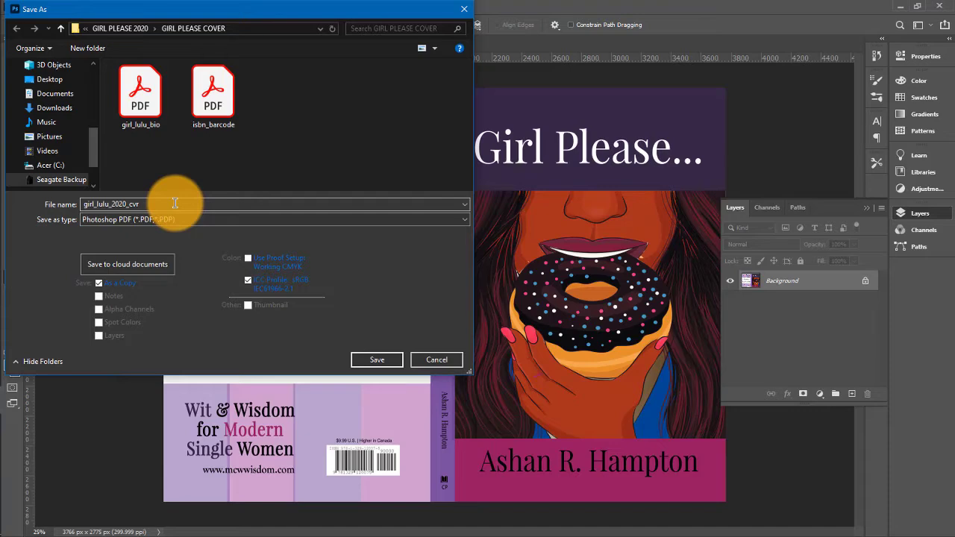
key("BackSpace")
key("BackSpace")
key("BackSpace")
type("test")
left_click(389, 362)
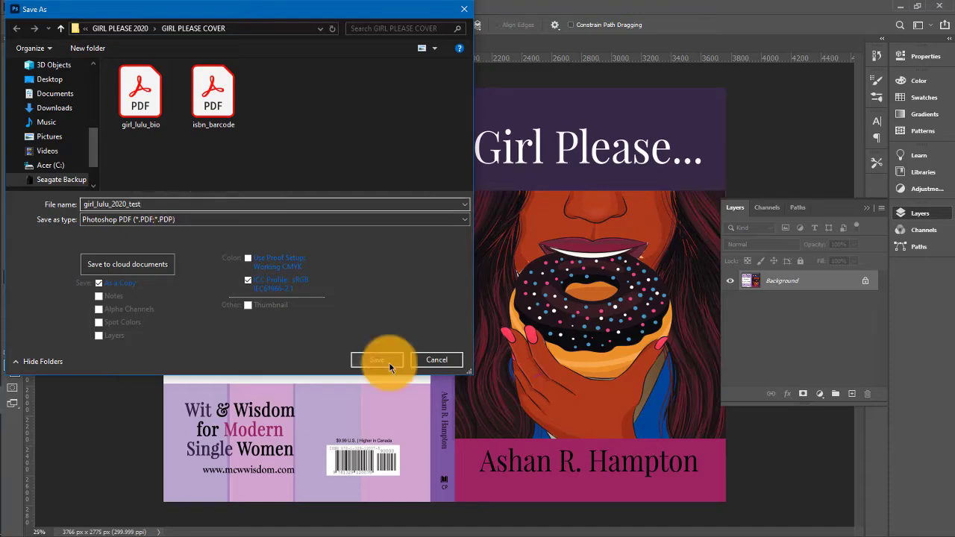
left_click(383, 359)
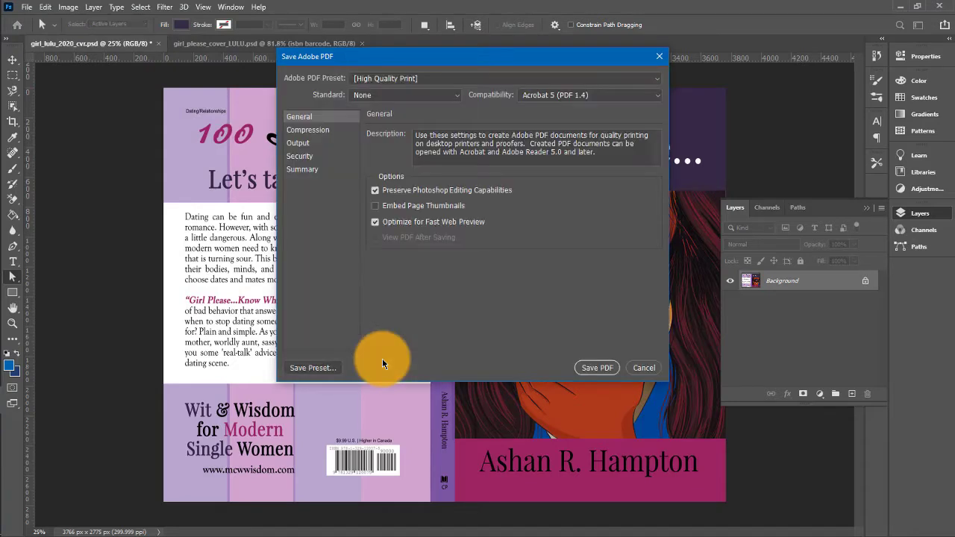
Review the available Adobe PDF presets, keep High Quality Print and export the PDF
left_click(657, 80)
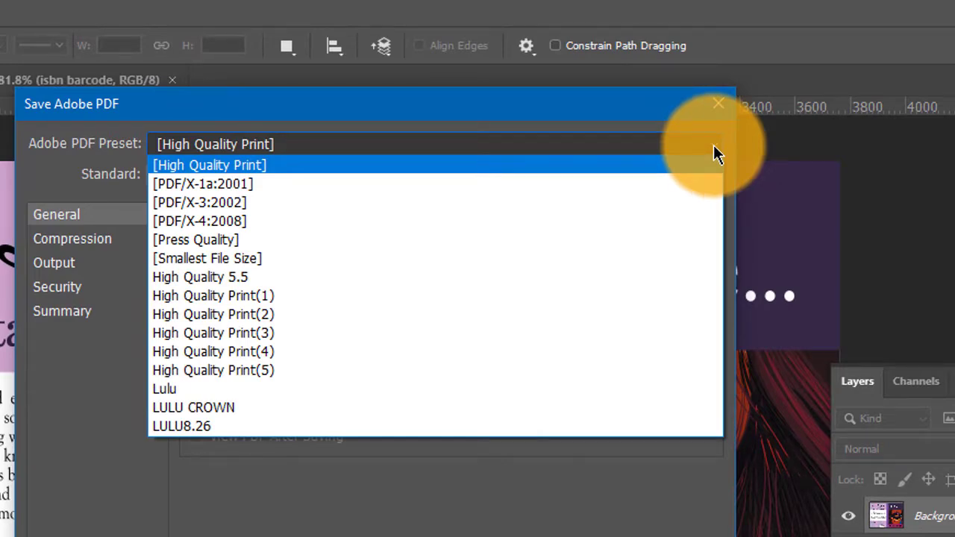
left_click(739, 149)
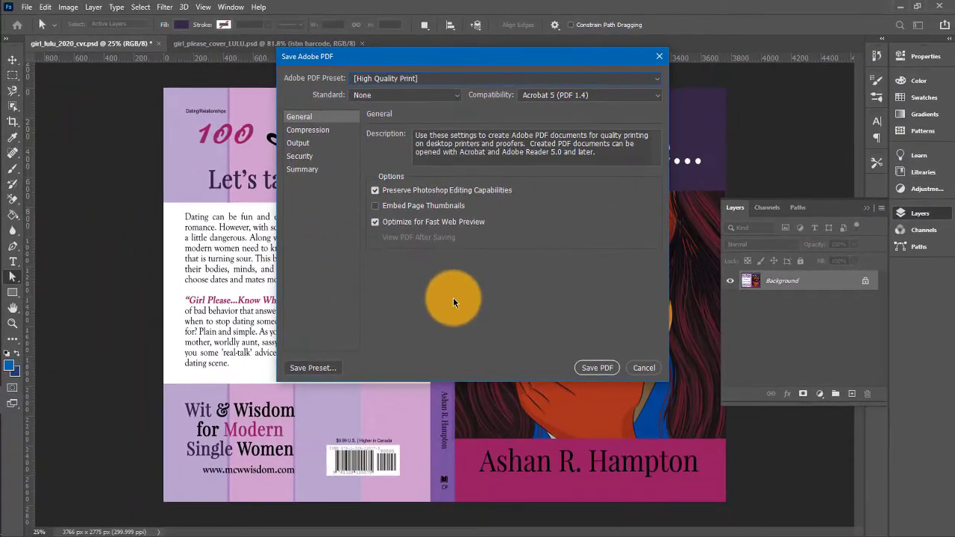
left_click(587, 371)
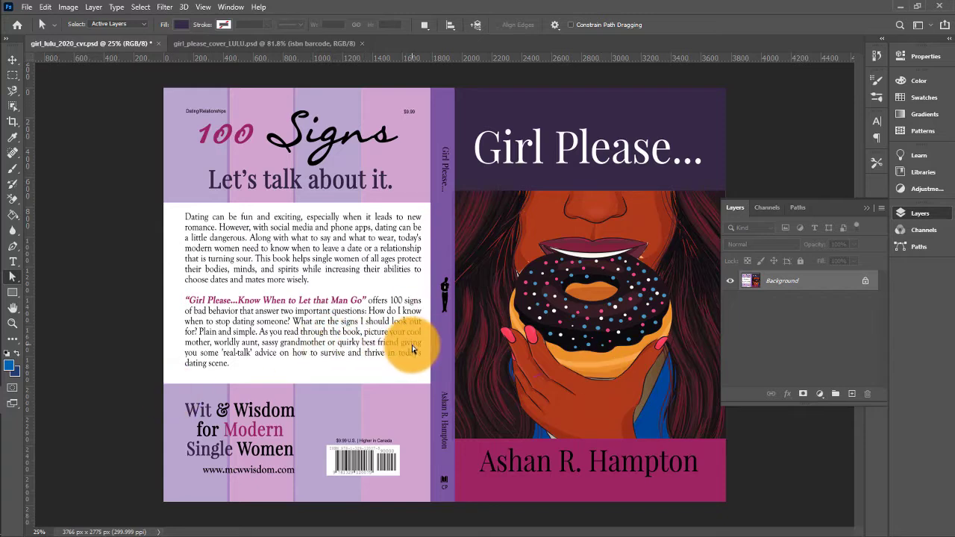
Undo the image size change and the flattening to restore the cover's separate layers
left_click(44, 8)
left_click(47, 7)
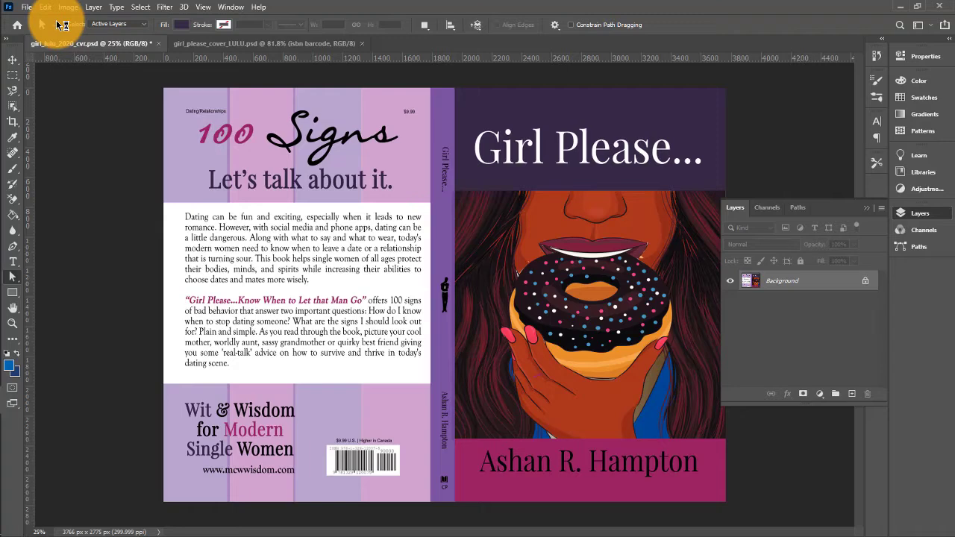
left_click(44, 7)
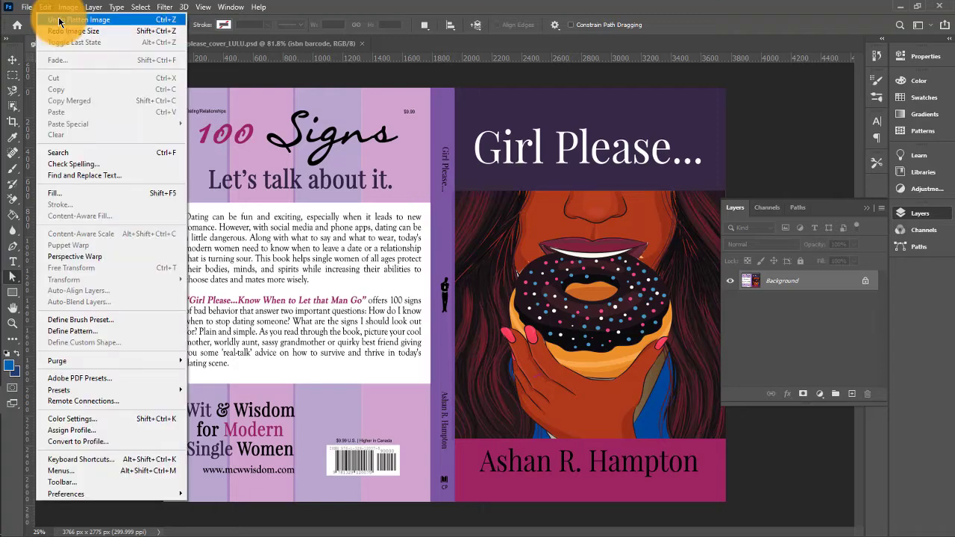
left_click(60, 21)
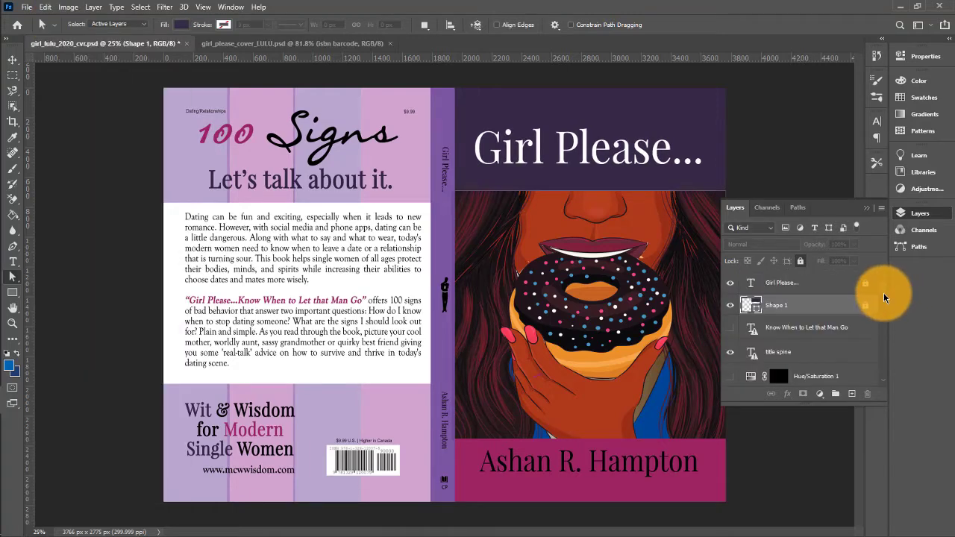
mouse_move(884, 293)
left_mouse_down()
mouse_move(884, 373)
mouse_move(881, 283)
left_mouse_up()
Switch to File Explorer
mouse_move(17, 124)
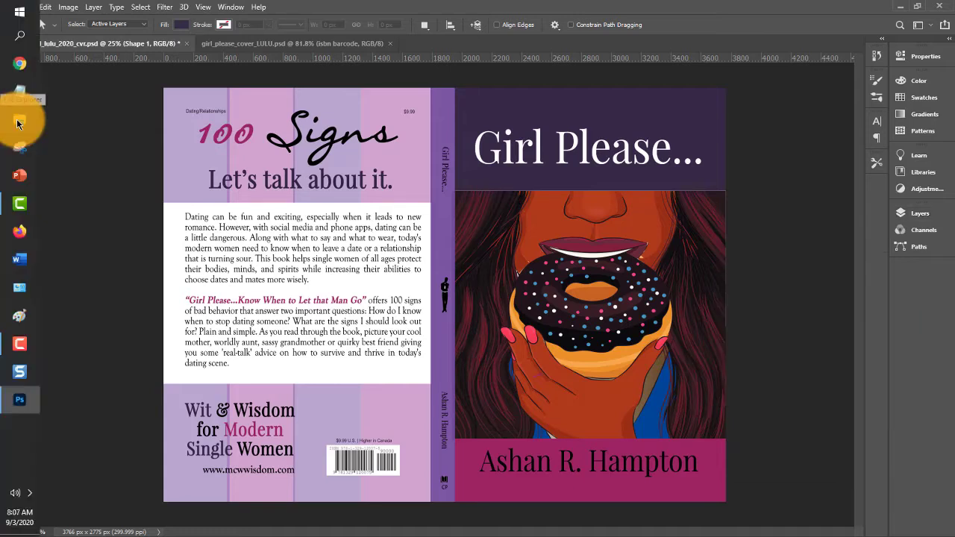